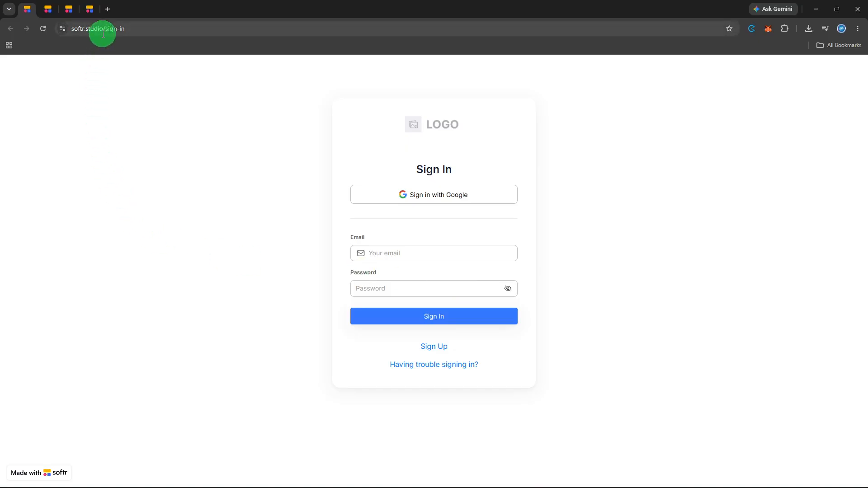
- Sign in with Google and open the Lead Sales application from the list of applications
{"action": "left_click", "coordinate": [397, 200]}
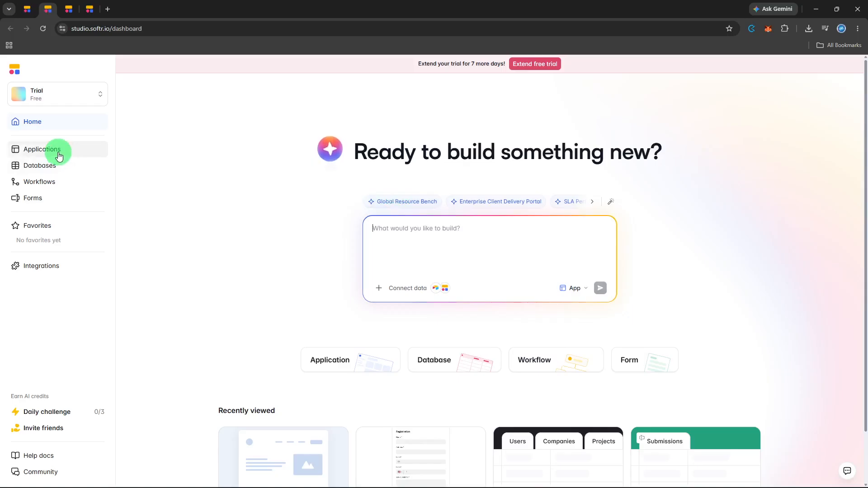
{"action": "left_click", "coordinate": [42, 149]}
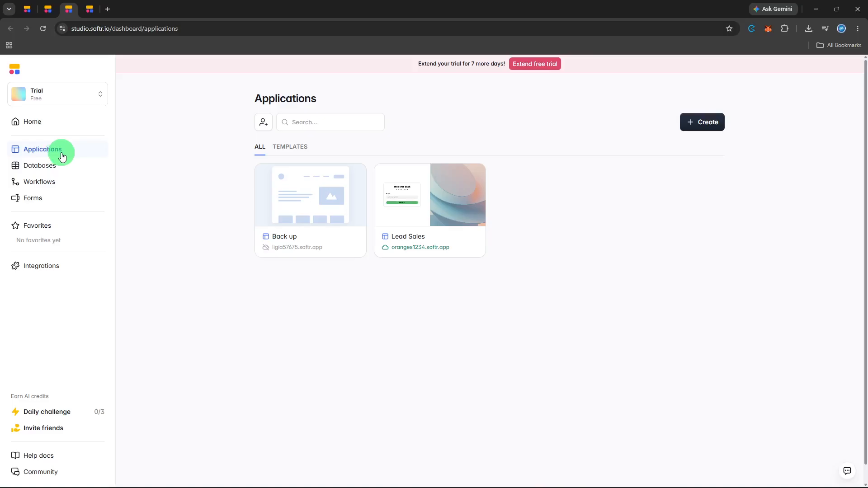
{"action": "left_click", "coordinate": [435, 217]}
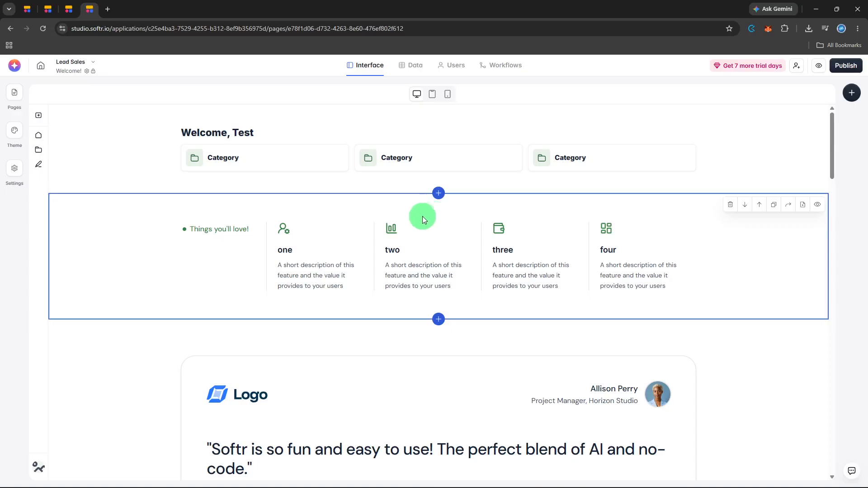
- Open the Welcome! page of the Lead Sales application for editing
{"action": "left_click", "coordinate": [15, 101]}
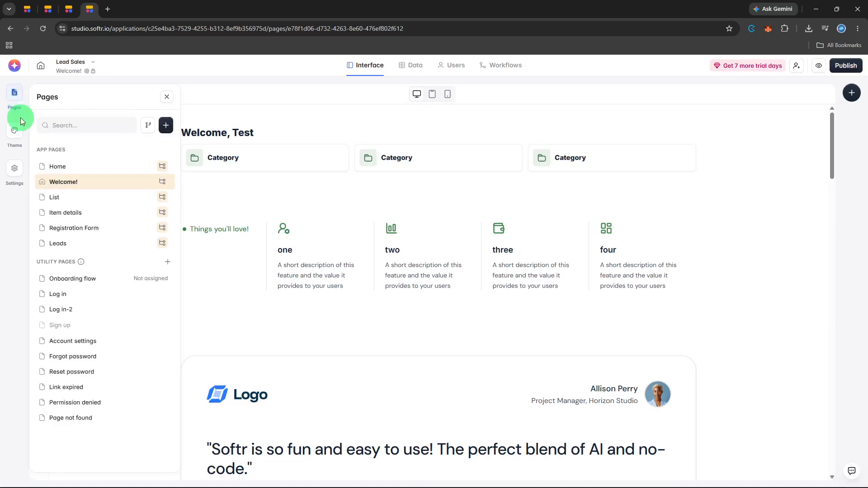
{"action": "left_click", "coordinate": [69, 190]}
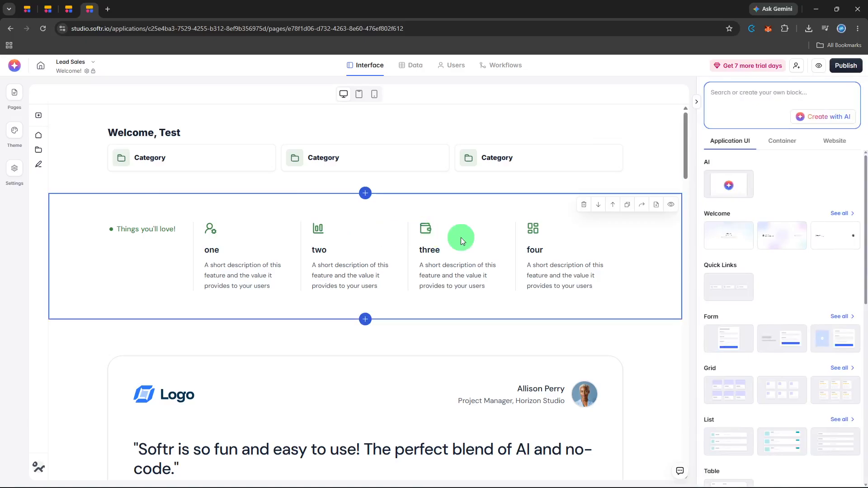
{"action": "scroll", "coordinate": [462, 239], "scroll_direction": "down", "scroll_amount": 1}
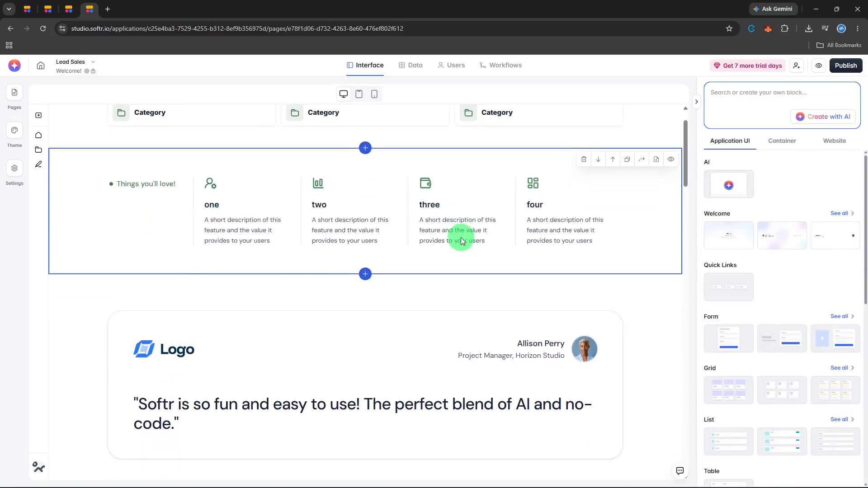
{"action": "scroll", "coordinate": [462, 240], "scroll_direction": "up", "scroll_amount": 1}
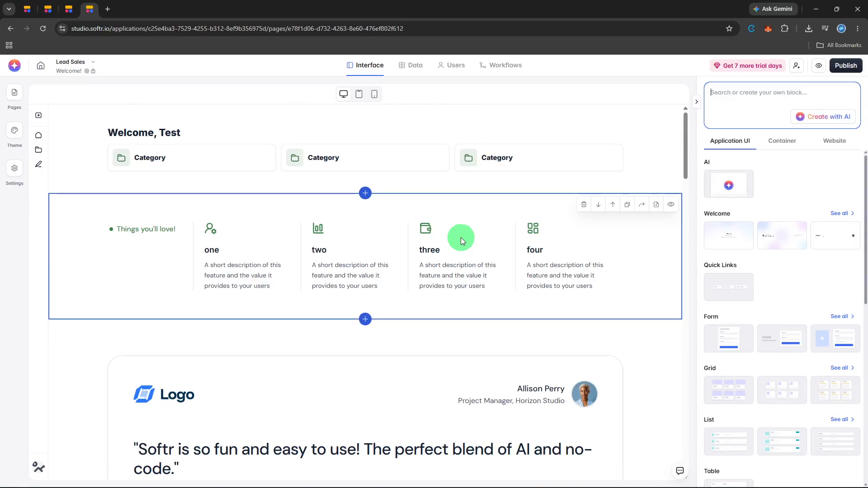
- Choose the spot between the last list block and the footer for a new block and show all CTA website blocks
{"action": "scroll", "coordinate": [461, 238], "scroll_direction": "down", "scroll_amount": 4}
{"action": "scroll", "coordinate": [462, 238], "scroll_direction": "down", "scroll_amount": 4}
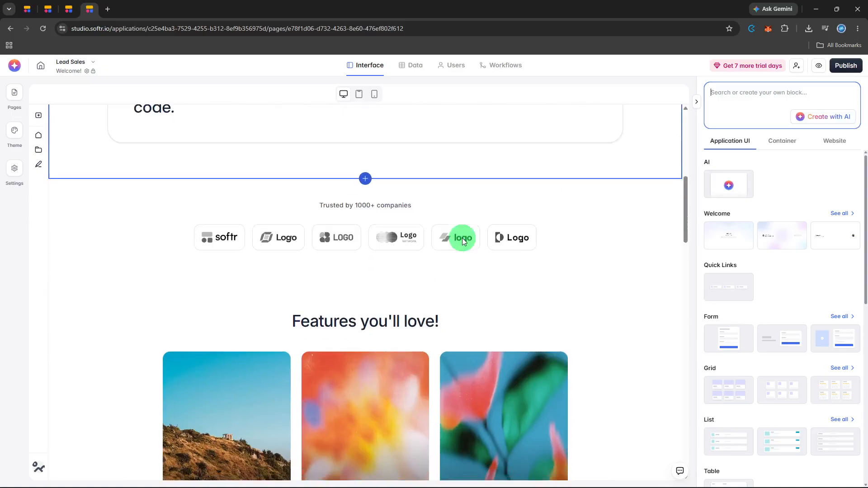
{"action": "scroll", "coordinate": [462, 238], "scroll_direction": "down", "scroll_amount": 3}
{"action": "scroll", "coordinate": [462, 238], "scroll_direction": "down", "scroll_amount": 4}
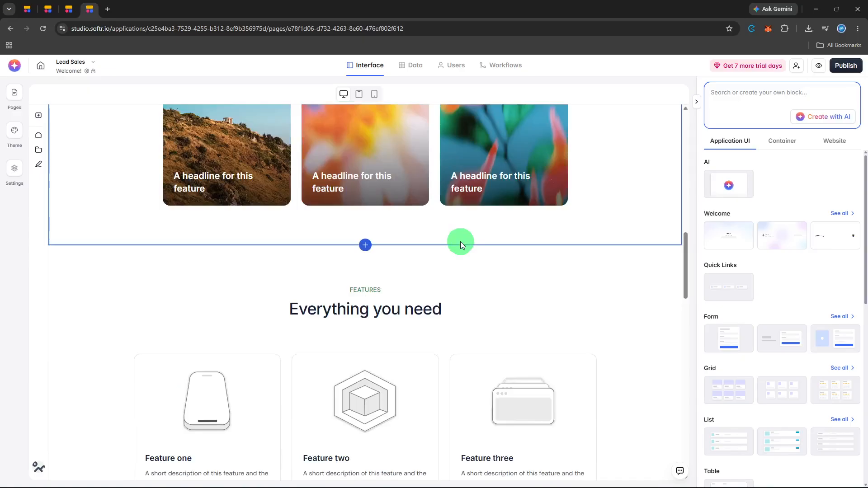
{"action": "scroll", "coordinate": [461, 242], "scroll_direction": "down", "scroll_amount": 8}
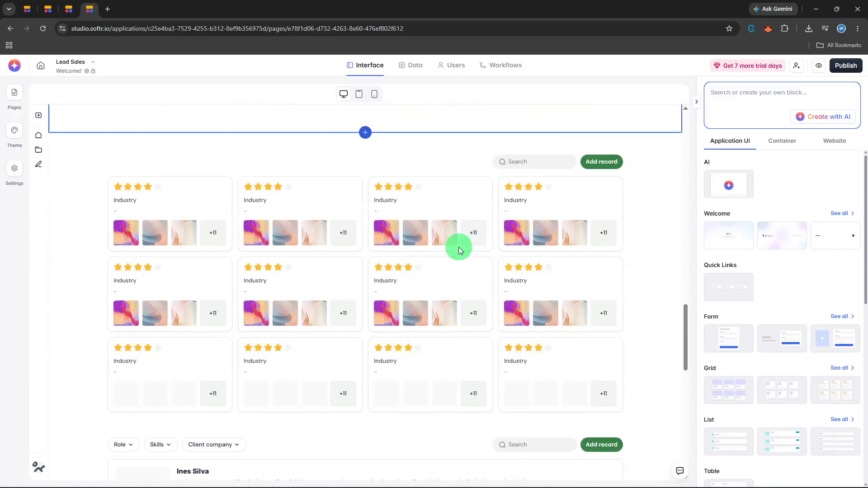
{"action": "scroll", "coordinate": [459, 247], "scroll_direction": "down", "scroll_amount": 8}
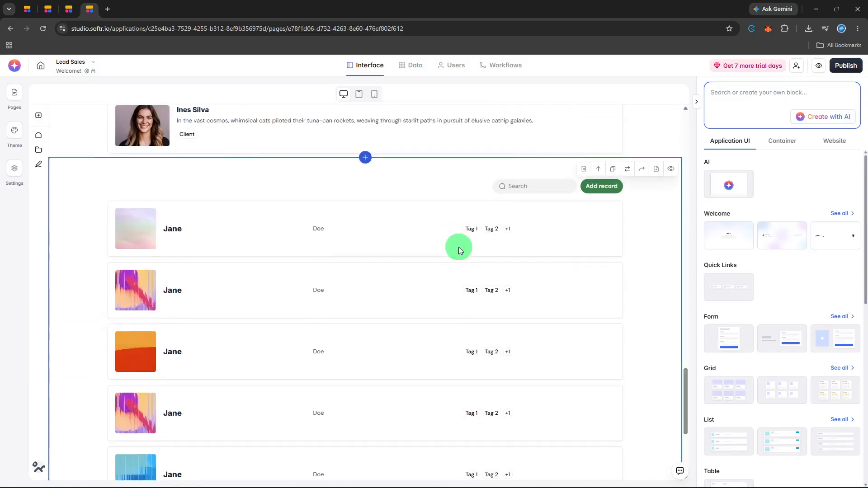
{"action": "scroll", "coordinate": [459, 248], "scroll_direction": "down", "scroll_amount": 5}
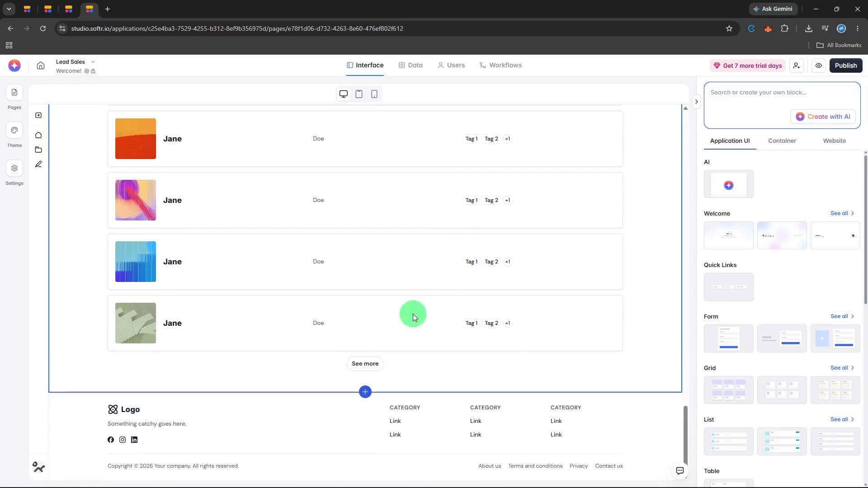
{"action": "left_click", "coordinate": [365, 391]}
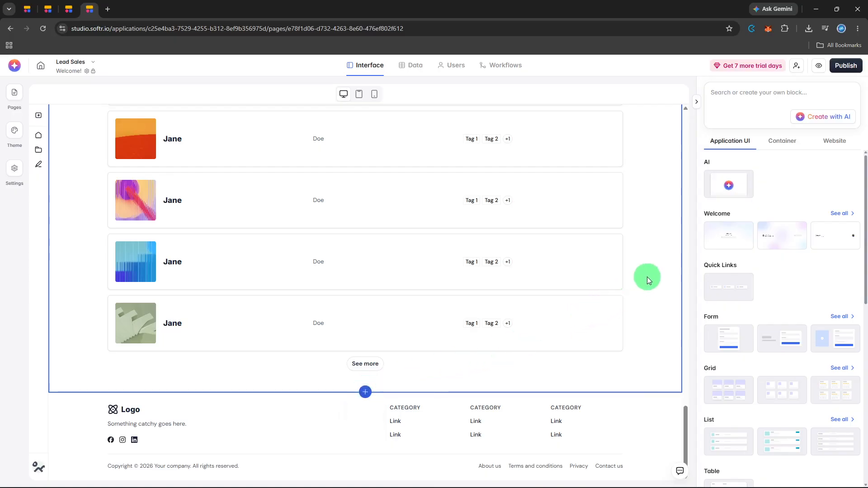
{"action": "left_click", "coordinate": [845, 141]}
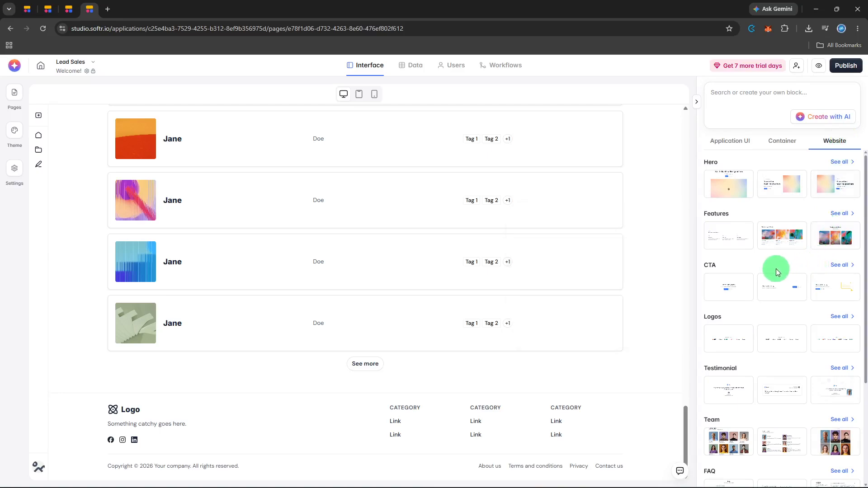
{"action": "mouse_move", "coordinate": [712, 276]}
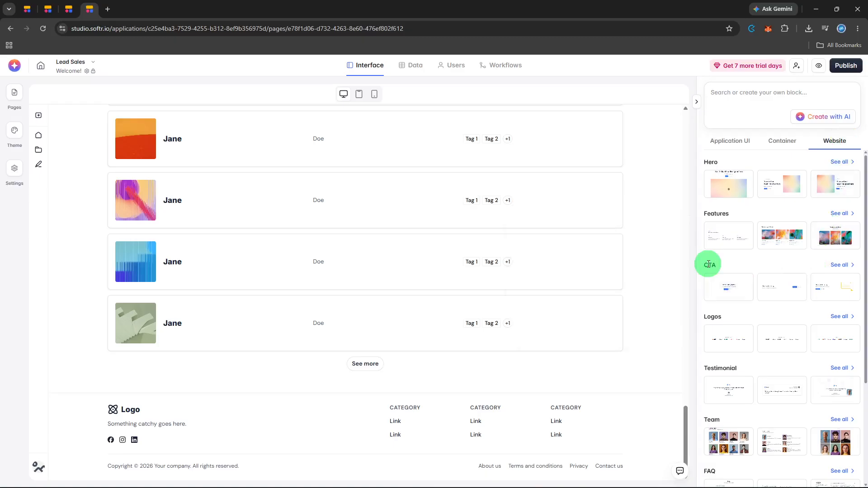
{"action": "left_click", "coordinate": [835, 267]}
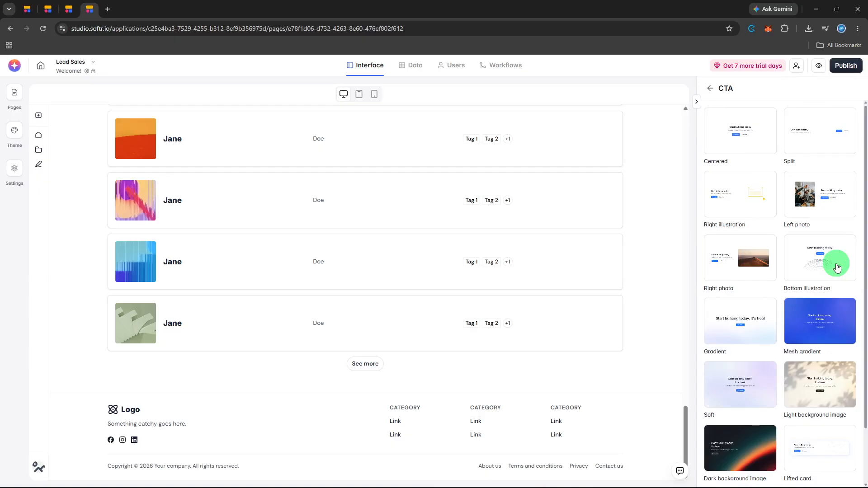
- Preview the available CTA layouts and add the Split block above the footer
{"action": "mouse_move", "coordinate": [838, 268]}
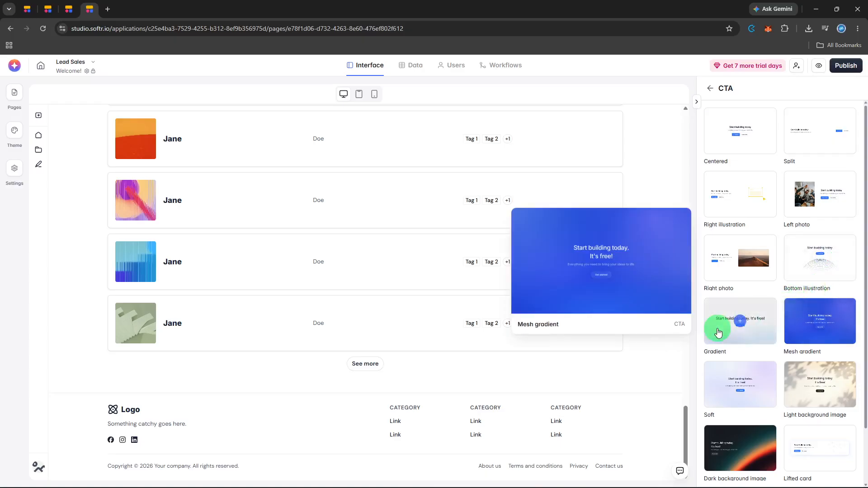
{"action": "mouse_move", "coordinate": [719, 333]}
{"action": "scroll", "coordinate": [719, 333], "scroll_direction": "down", "scroll_amount": 1}
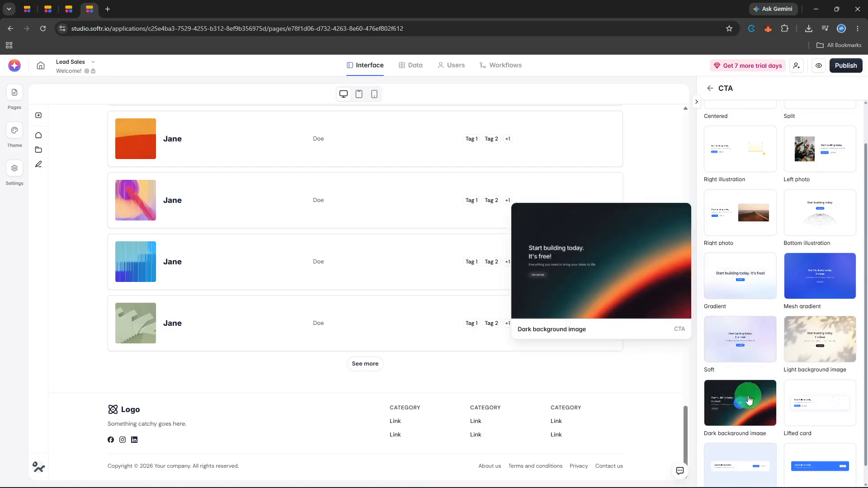
{"action": "scroll", "coordinate": [829, 410], "scroll_direction": "down", "scroll_amount": 1}
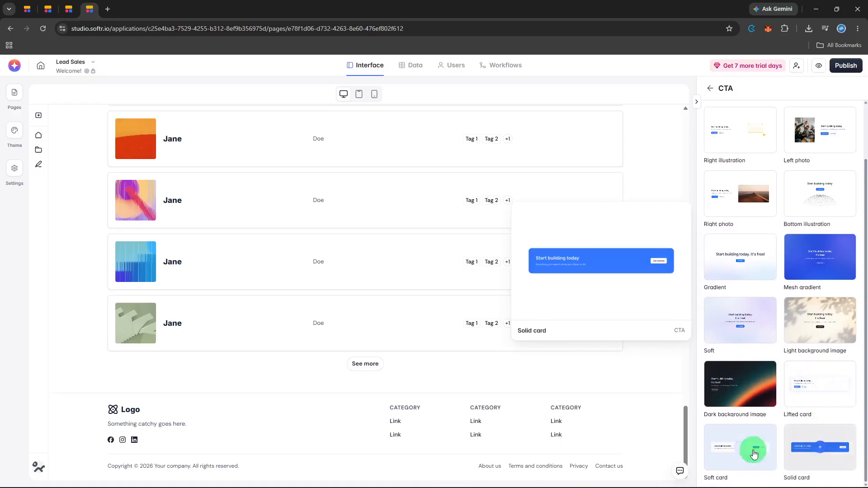
{"action": "scroll", "coordinate": [753, 421], "scroll_direction": "up", "scroll_amount": 3}
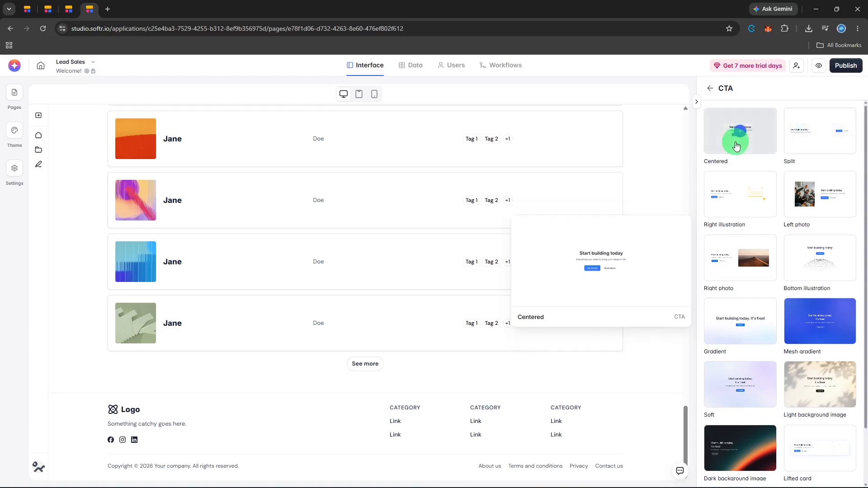
{"action": "left_click", "coordinate": [816, 138]}
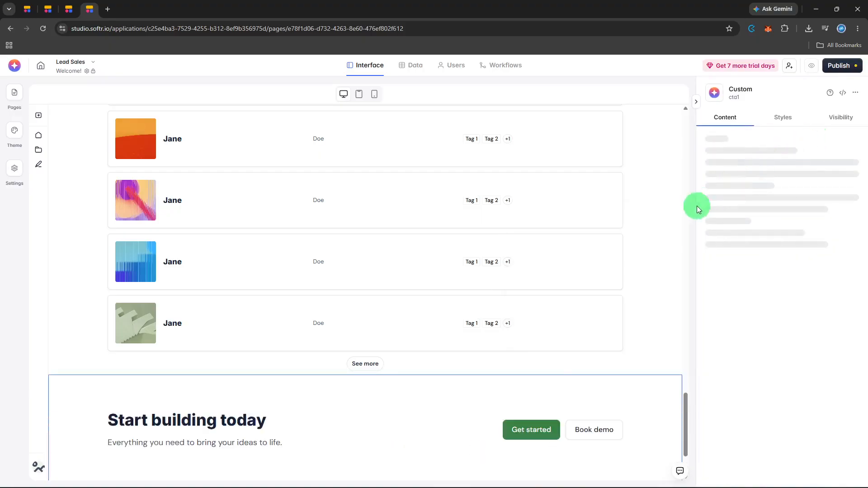
{"action": "scroll", "coordinate": [669, 233], "scroll_direction": "down", "scroll_amount": 2}
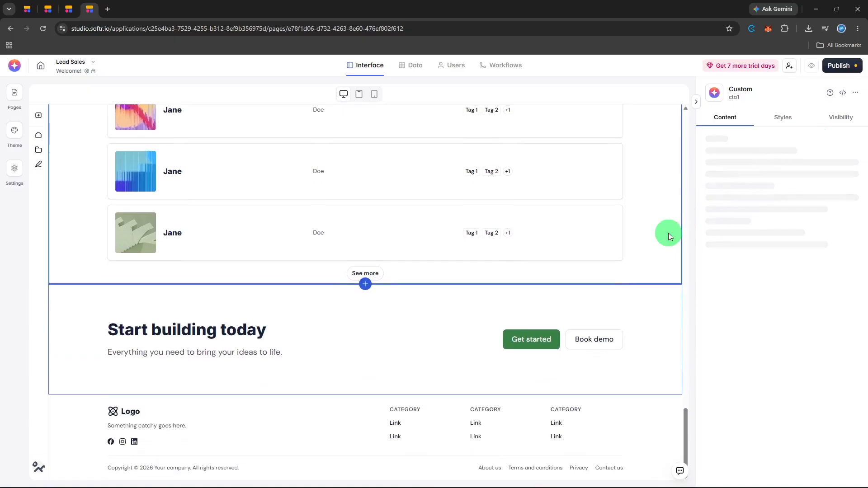
{"action": "left_click", "coordinate": [647, 321]}
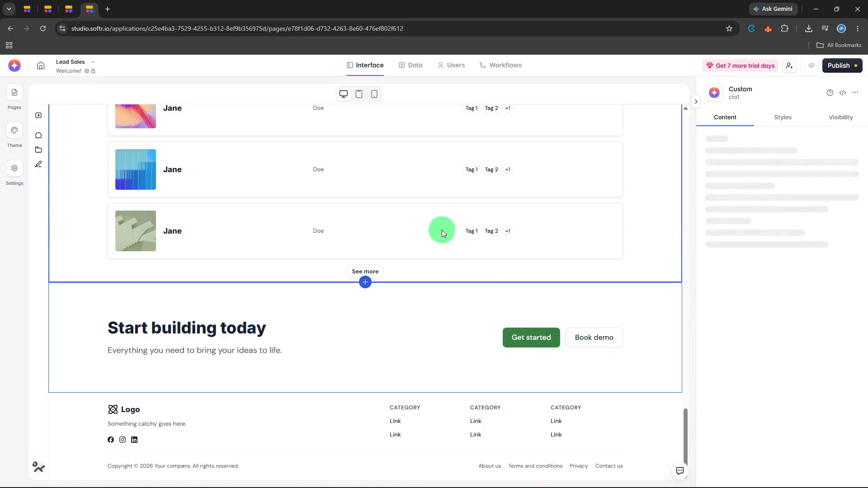
- Check the page with its new CTA block in the mobile and tablet layouts and return to the desktop layout
{"action": "left_click", "coordinate": [374, 95]}
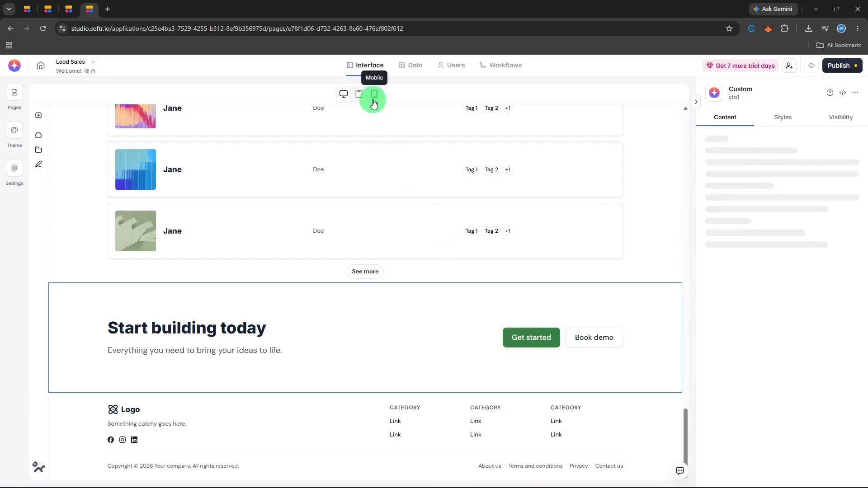
{"action": "scroll", "coordinate": [420, 200], "scroll_direction": "down", "scroll_amount": 10}
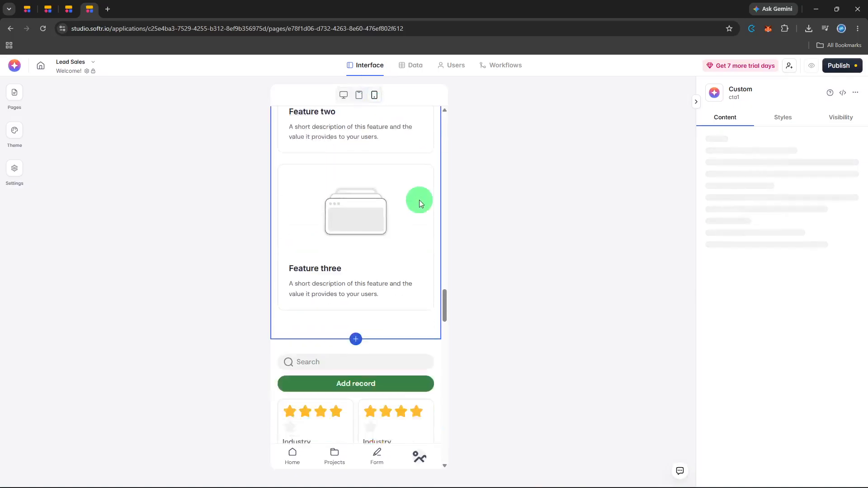
{"action": "scroll", "coordinate": [419, 200], "scroll_direction": "down", "scroll_amount": 8}
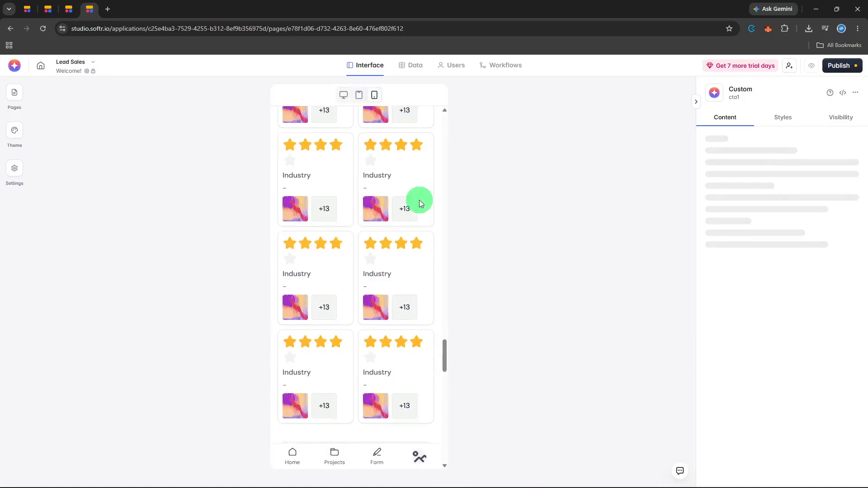
{"action": "scroll", "coordinate": [419, 200], "scroll_direction": "down", "scroll_amount": 5}
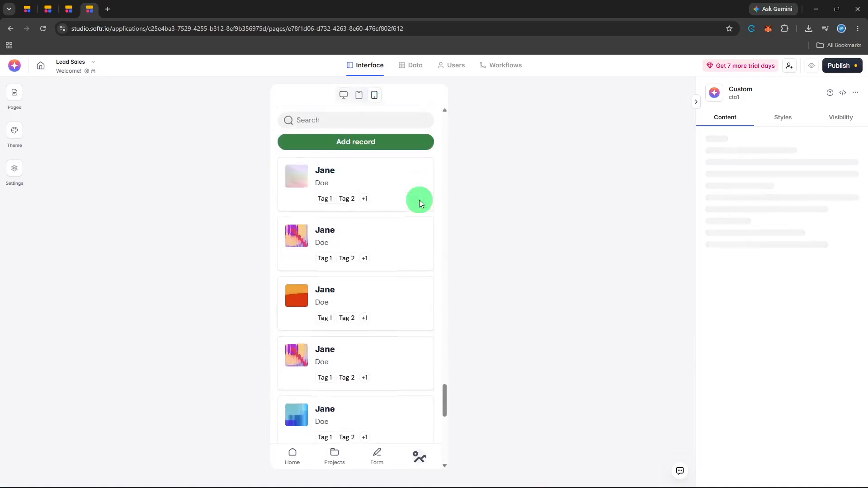
{"action": "scroll", "coordinate": [419, 200], "scroll_direction": "down", "scroll_amount": 5}
{"action": "scroll", "coordinate": [419, 200], "scroll_direction": "down", "scroll_amount": 4}
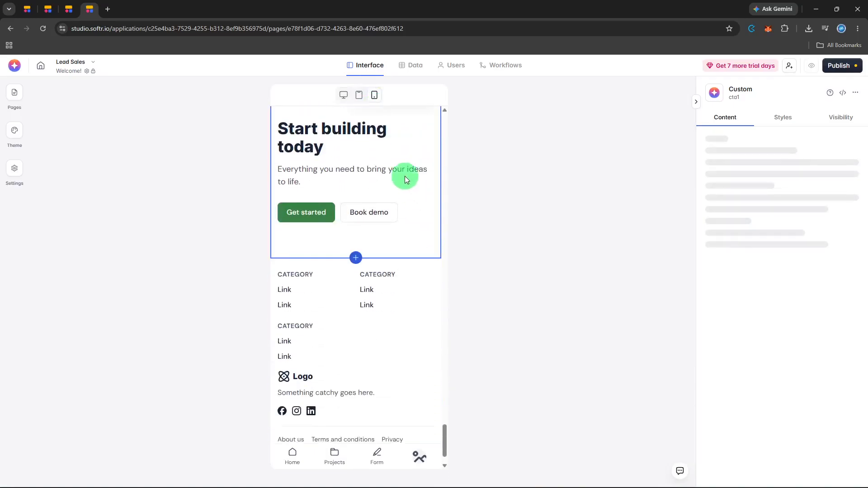
{"action": "left_click", "coordinate": [360, 100]}
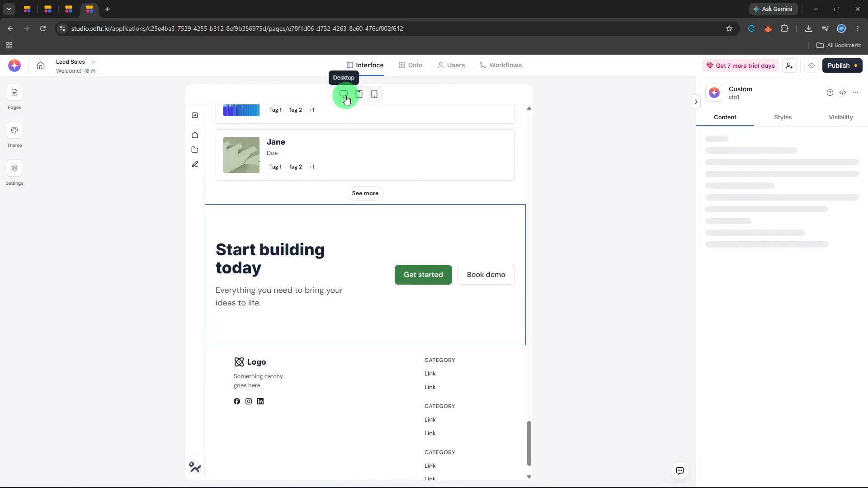
{"action": "left_click", "coordinate": [346, 98]}
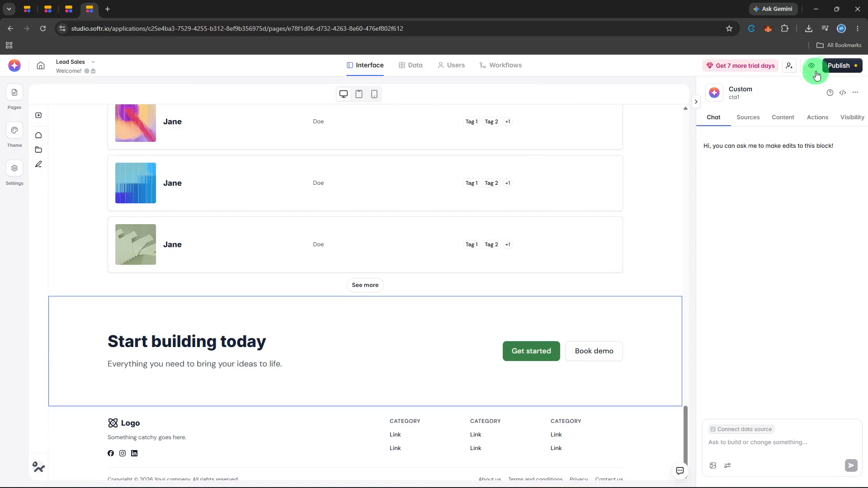
- Publish the updates to the application's existing softr.app subdomain
{"action": "left_click", "coordinate": [831, 67]}
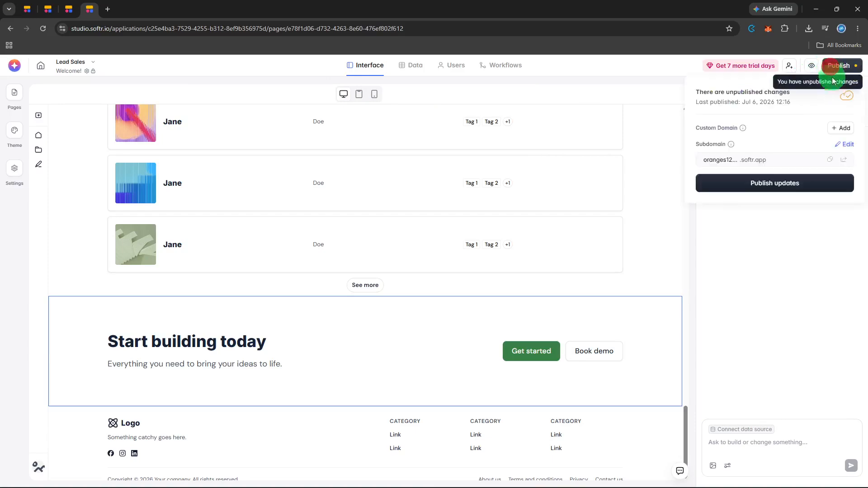
{"action": "left_click", "coordinate": [811, 184]}
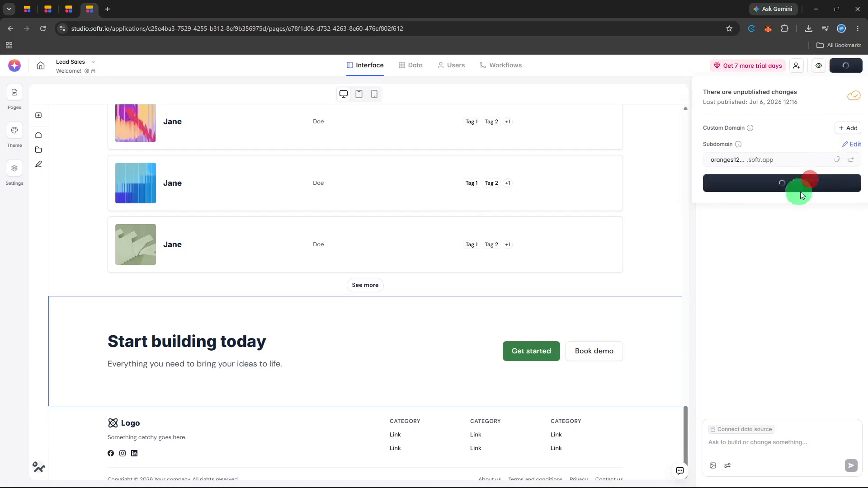